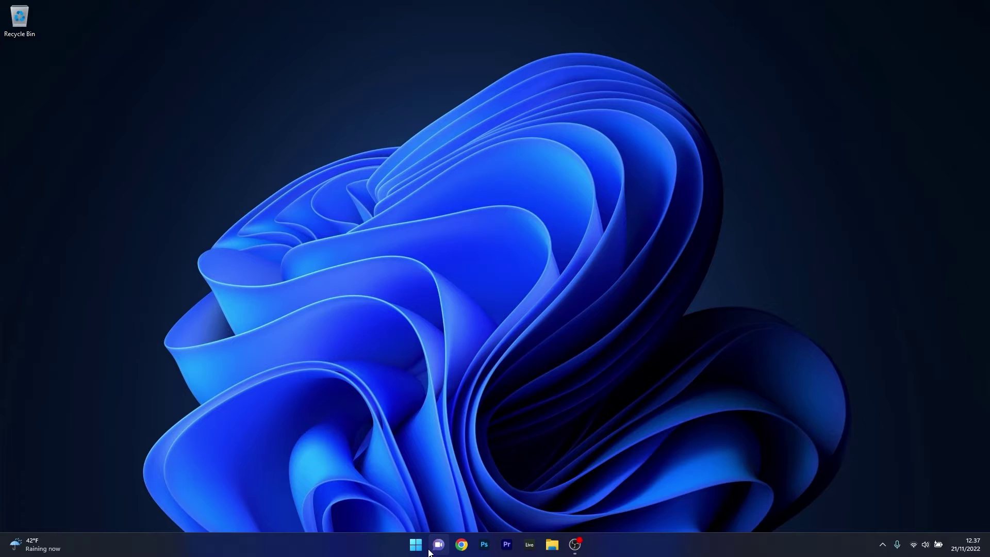
# Open Settings and go to System > Troubleshoot > Other troubleshooters
pyautogui.click(413, 541)
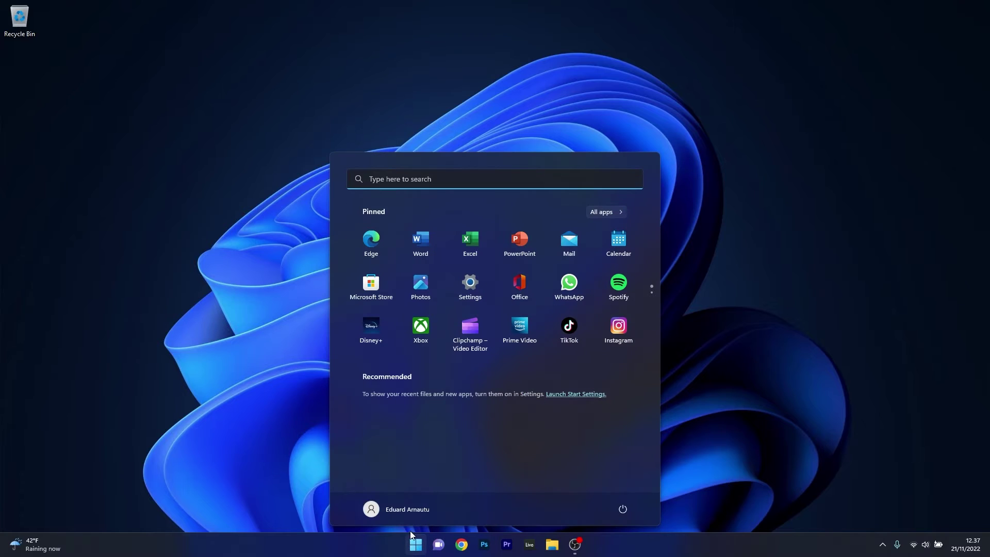
pyautogui.click(470, 283)
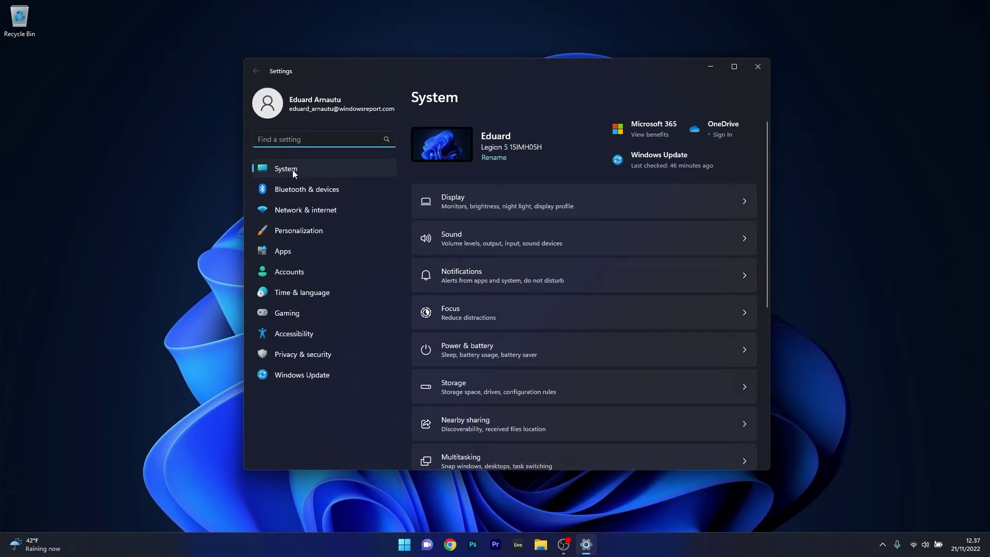
pyautogui.moveTo(768, 159); pyautogui.dragTo(757, 280)
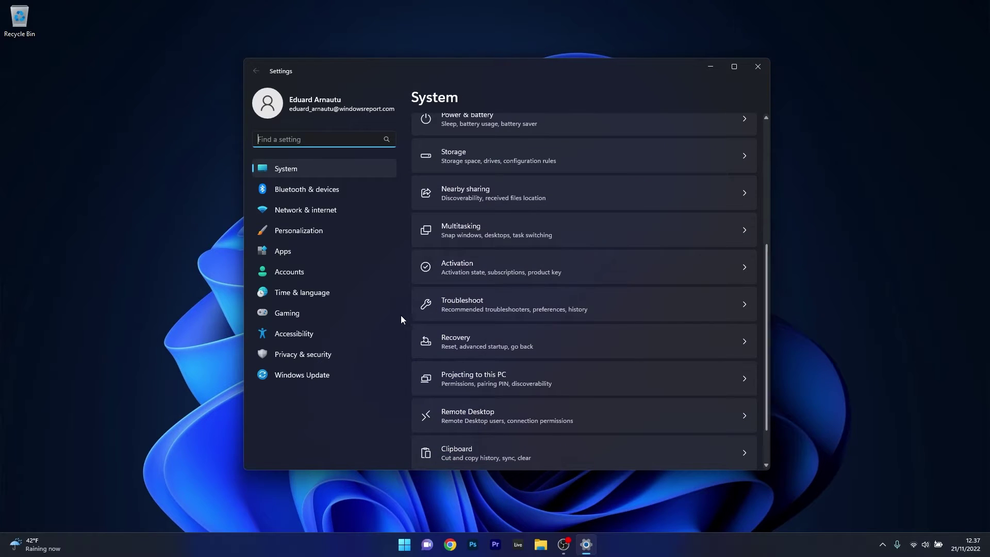
pyautogui.click(651, 305)
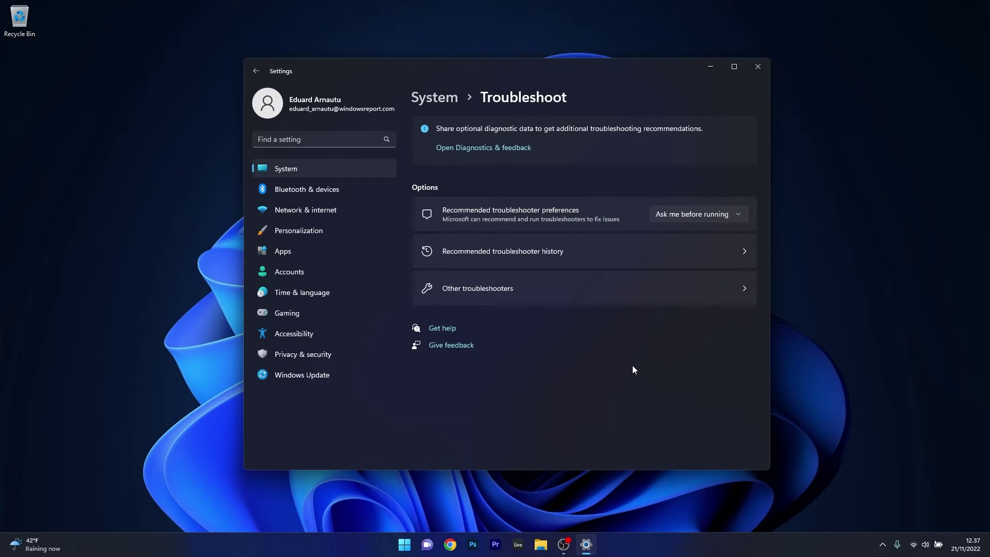
pyautogui.click(729, 287)
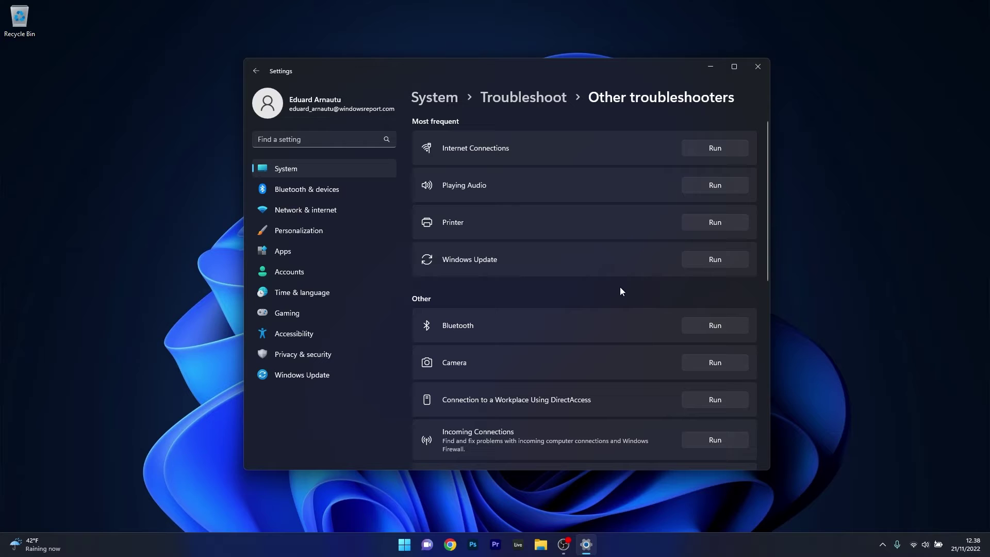
# Run the Playing Audio troubleshooter, then close it and Settings
pyautogui.click(718, 186)
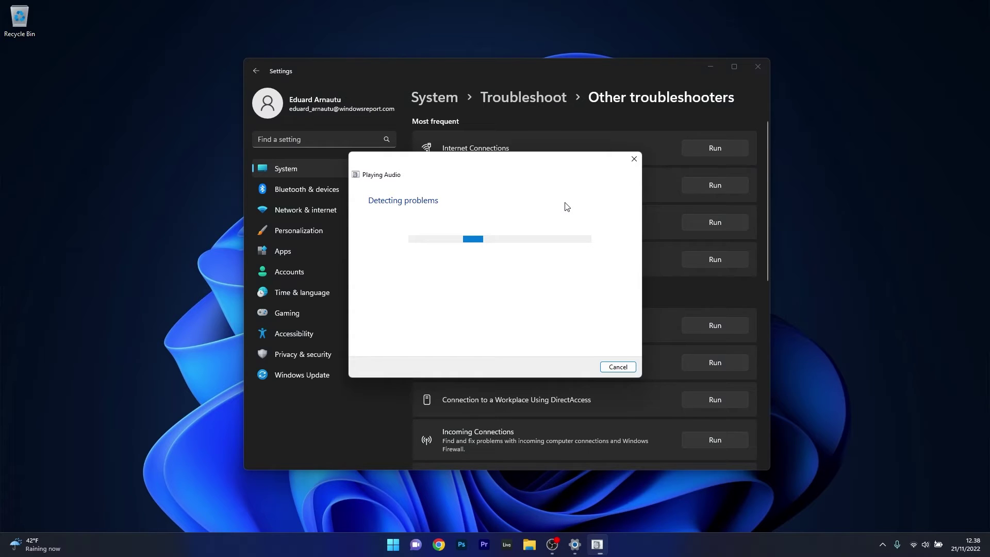
pyautogui.click(634, 159)
pyautogui.click(757, 66)
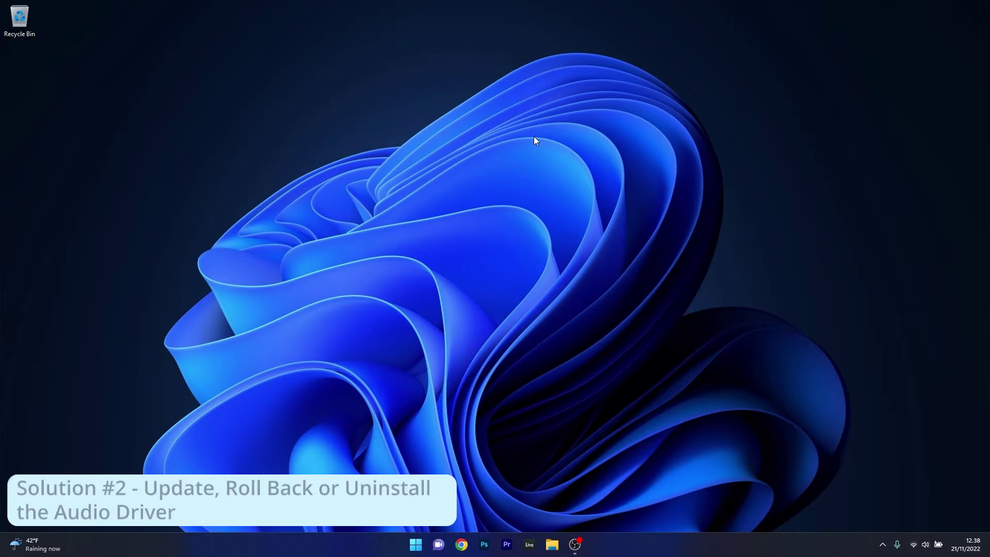
# In Device Manager, open the Realtek(R) Audio properties on the Driver tab
pyautogui.rightClick(417, 546)
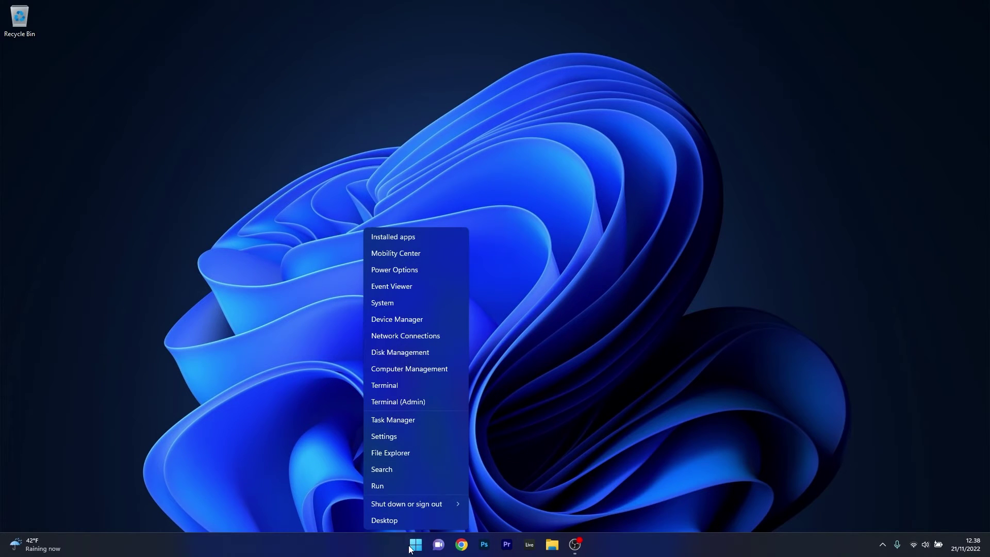
pyautogui.click(439, 324)
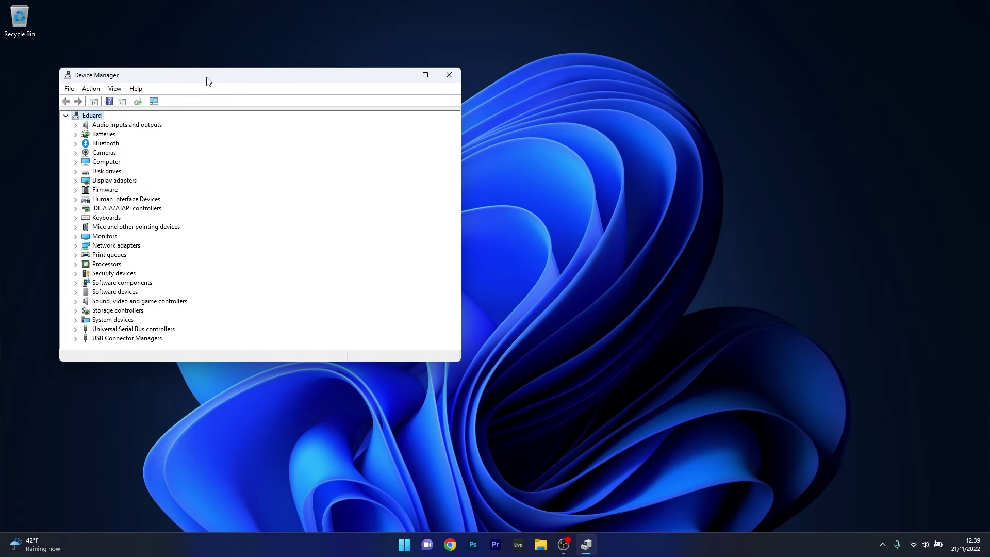
pyautogui.moveTo(206, 80); pyautogui.dragTo(412, 126)
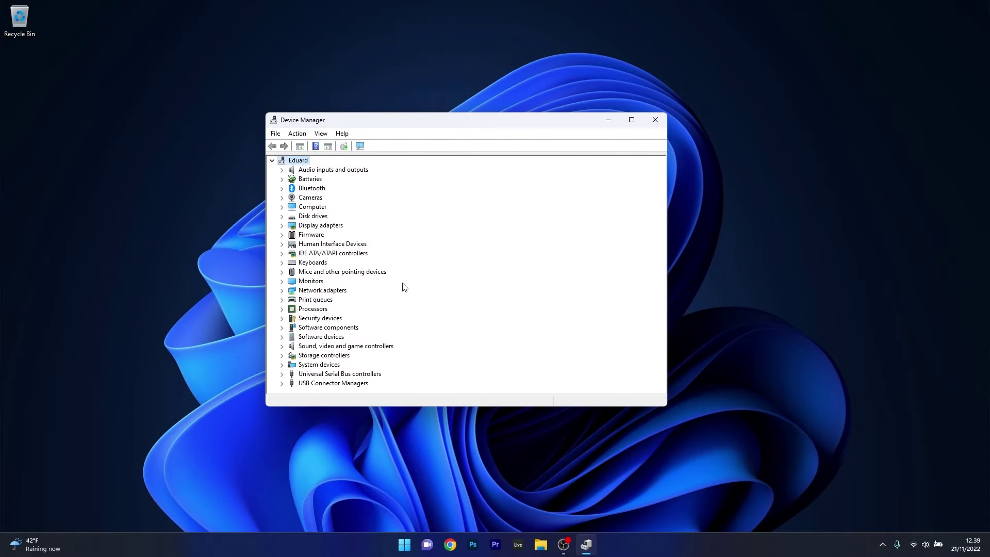
pyautogui.click(281, 346)
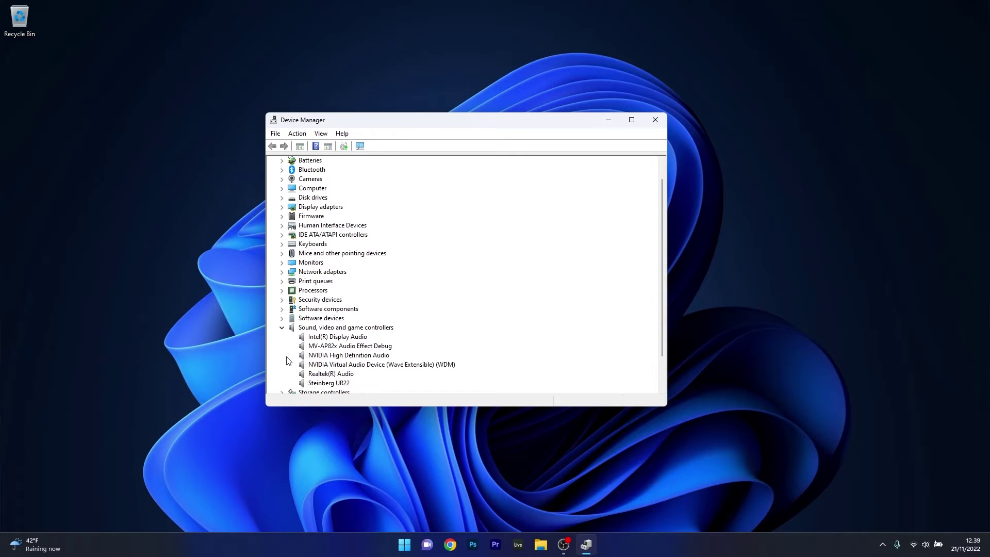
pyautogui.rightClick(327, 375)
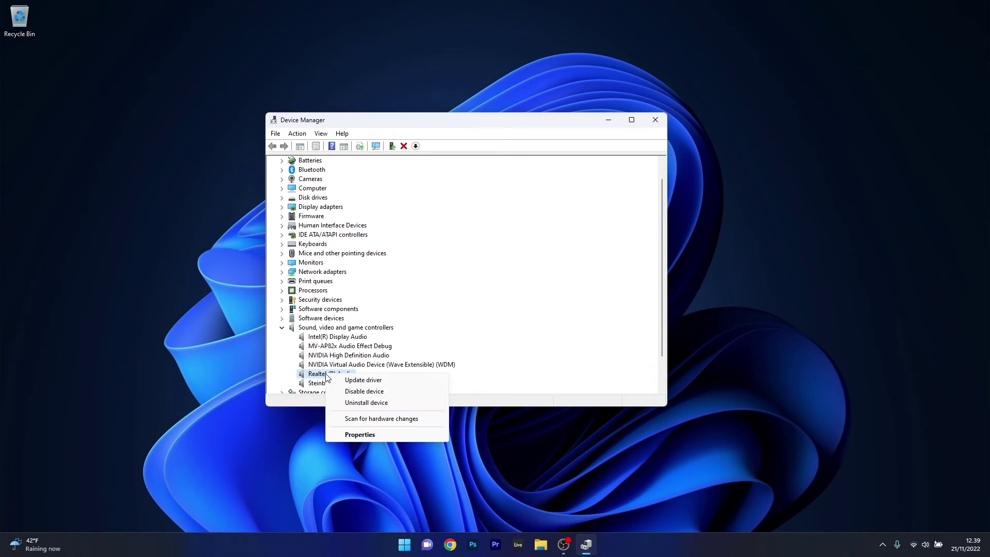
pyautogui.click(364, 438)
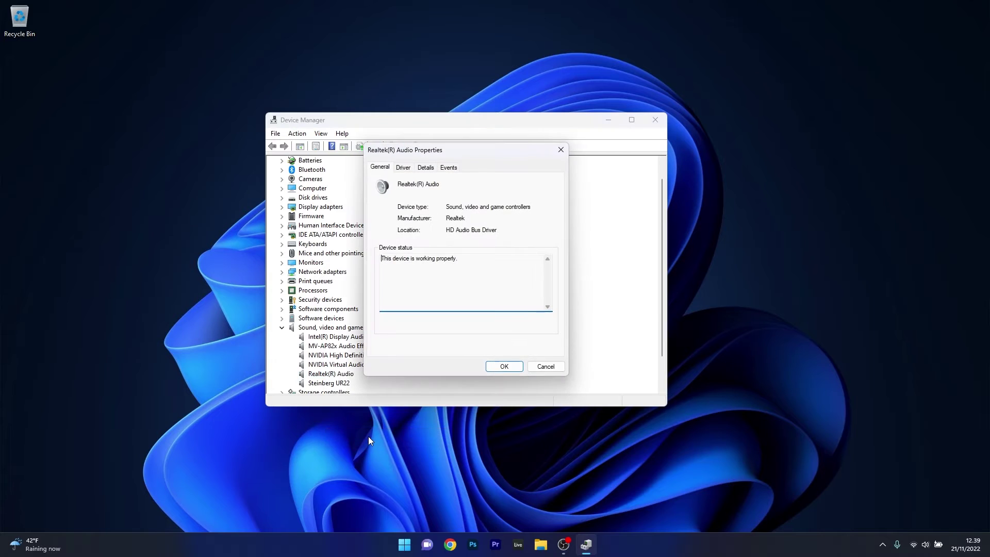
pyautogui.click(404, 168)
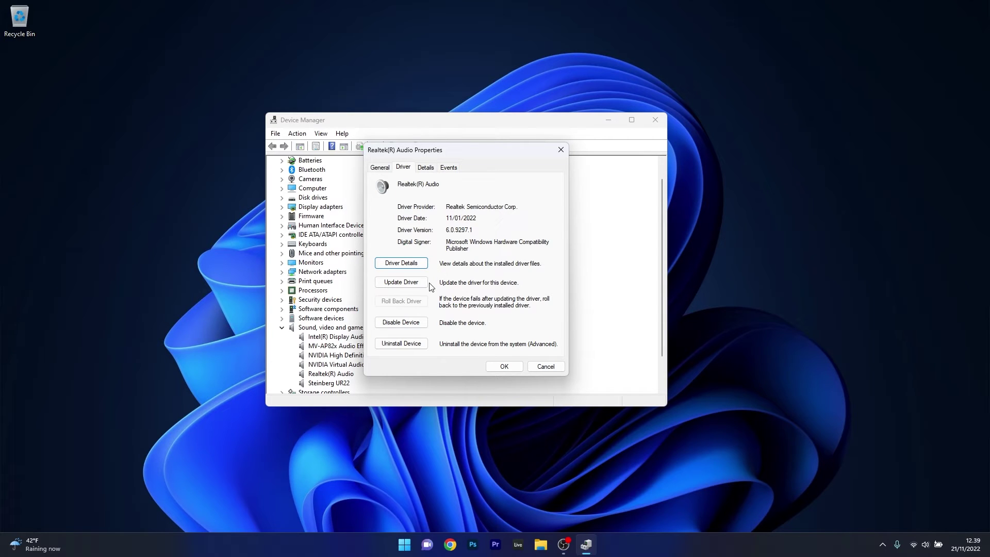
# Search automatically for a Realtek(R) Audio driver, then close the wizard once the best driver is confirmed installed
pyautogui.click(402, 283)
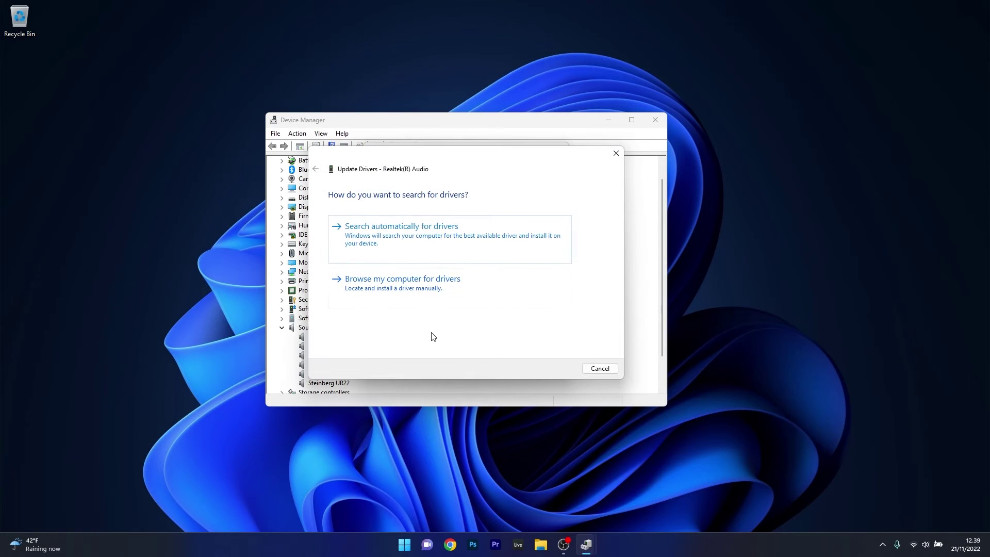
pyautogui.click(421, 245)
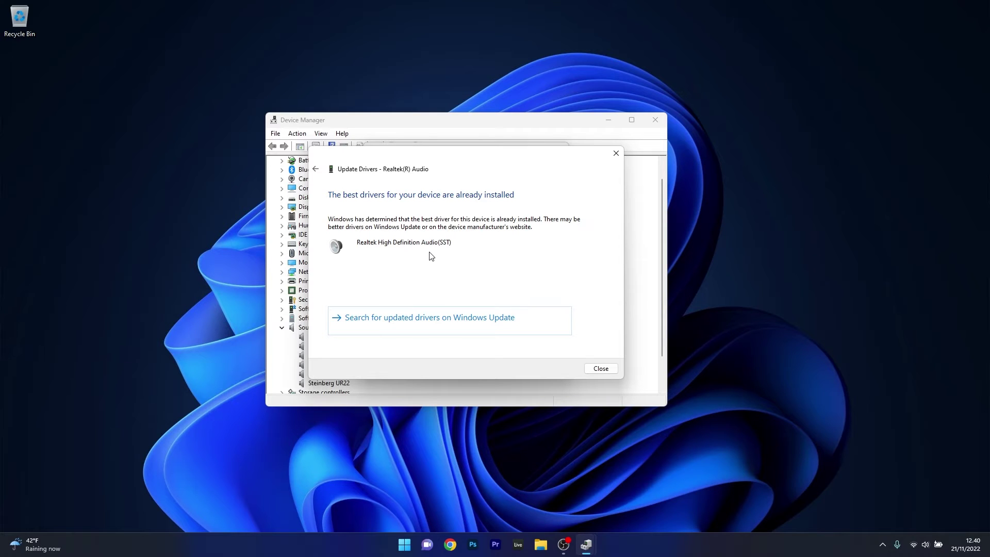
pyautogui.click(616, 153)
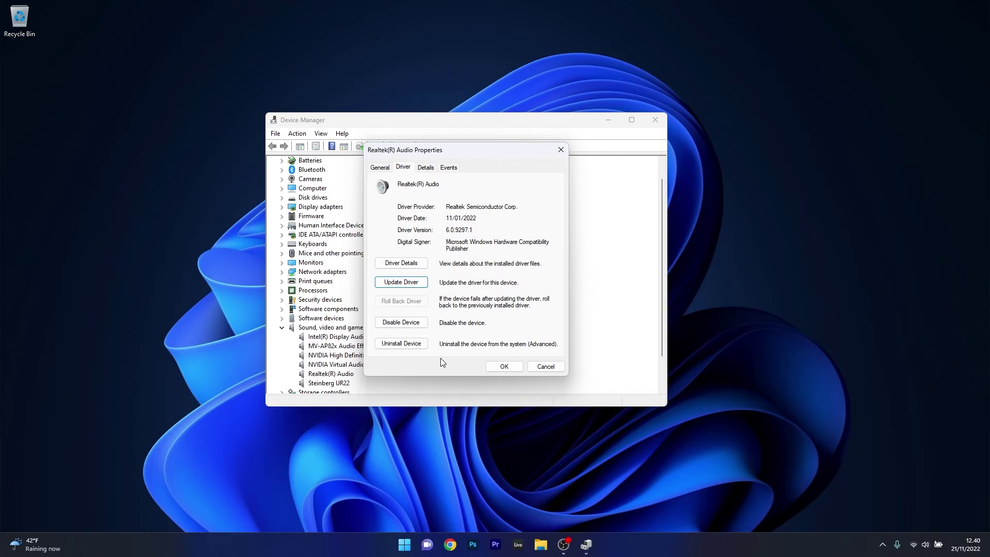
# Start uninstalling Realtek(R) Audio with driver removal ticked, cancel, and close its properties
pyautogui.click(412, 349)
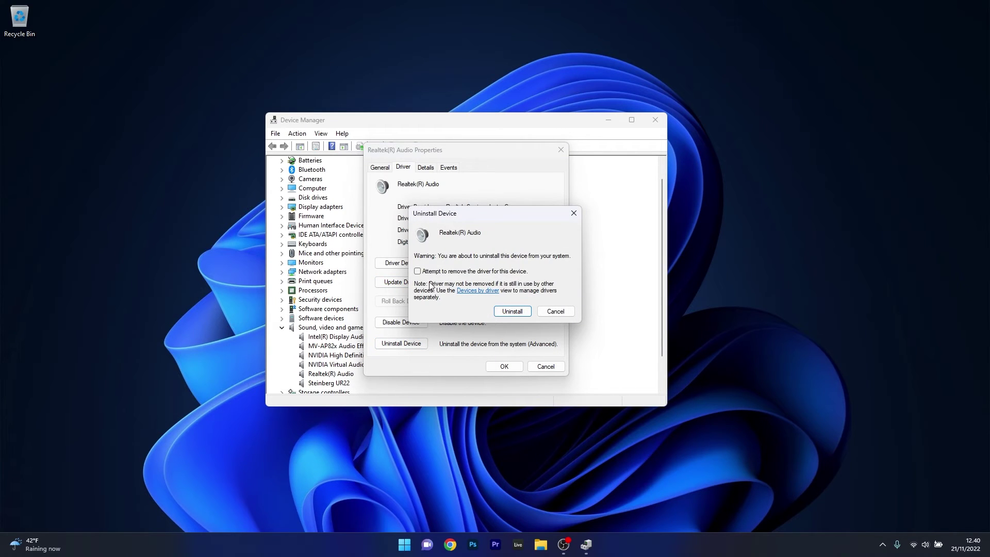
pyautogui.click(418, 271)
pyautogui.click(555, 312)
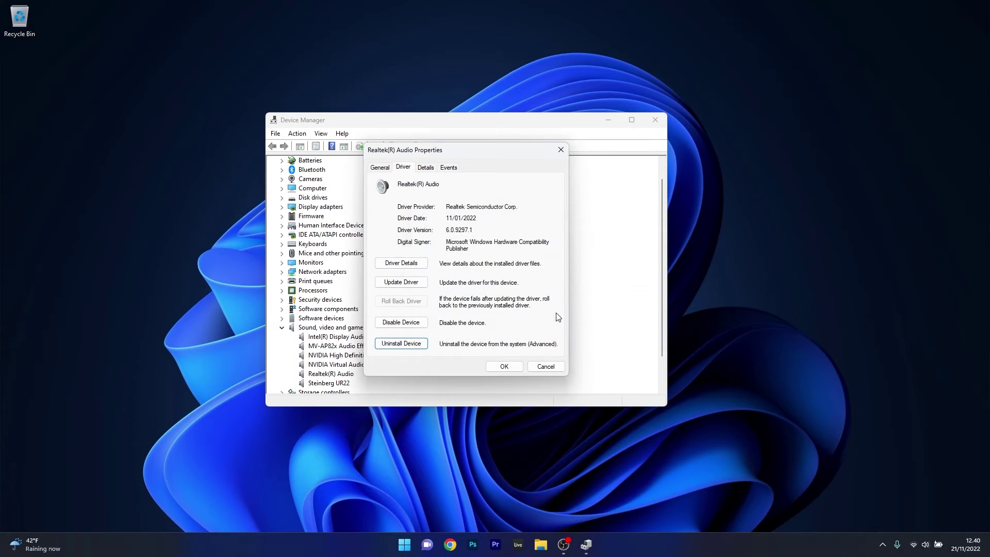
pyautogui.click(563, 153)
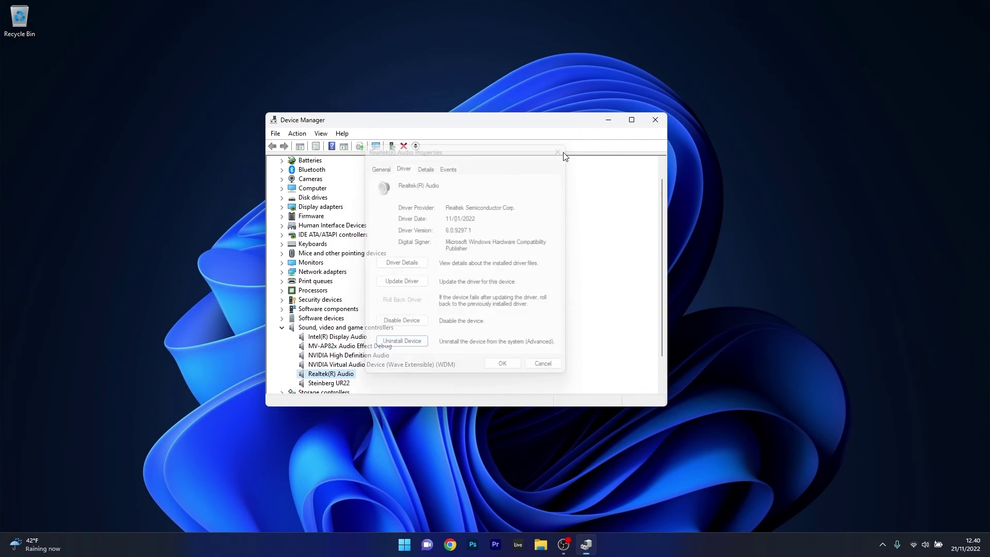
# Close Device Manager and launch the Volume Mixer with sndvol
pyautogui.click(655, 120)
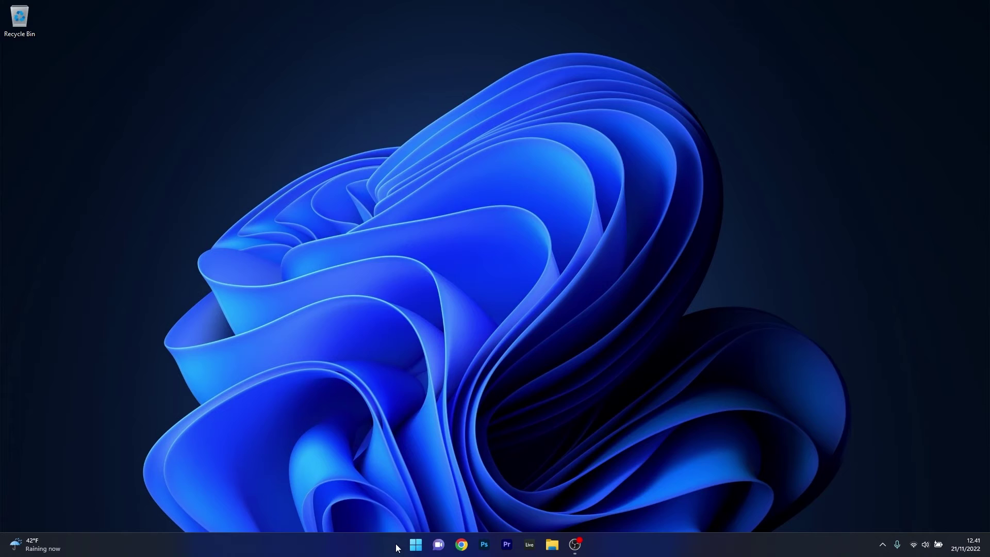
pyautogui.click(415, 544)
pyautogui.write('sndvol')
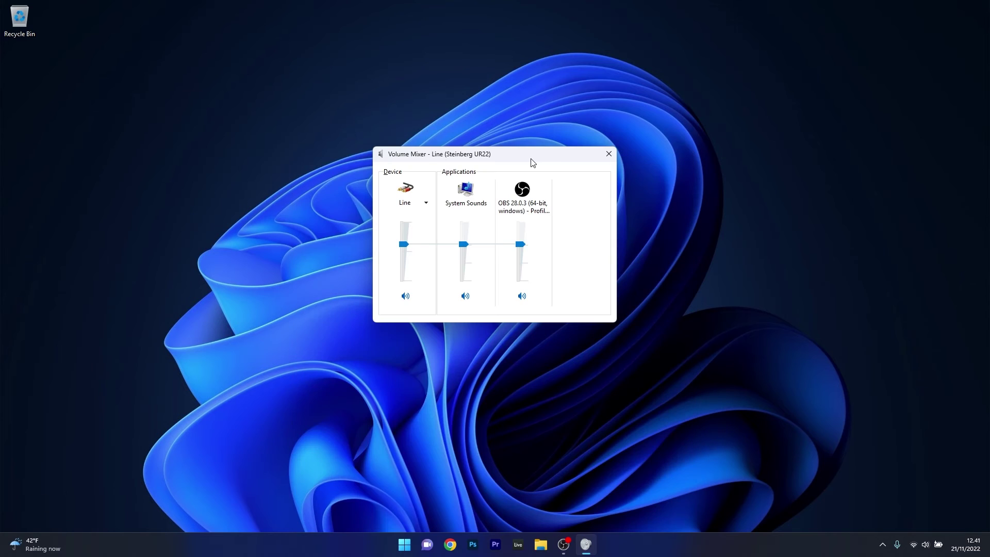
# Confirm both exclusive mode options are on for the Line device, then close Volume Mixer
pyautogui.click(405, 190)
pyautogui.moveTo(181, 65); pyautogui.dragTo(515, 135)
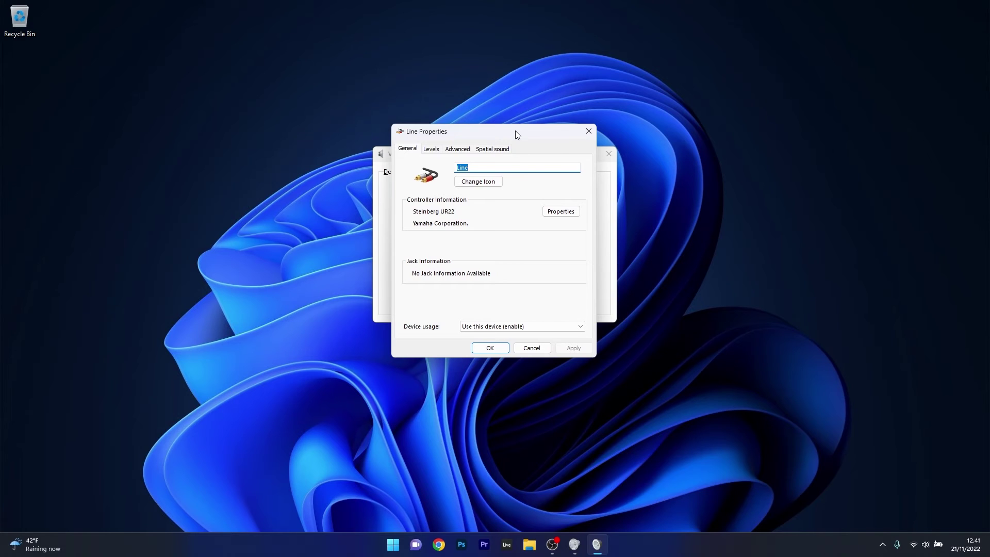
pyautogui.click(457, 149)
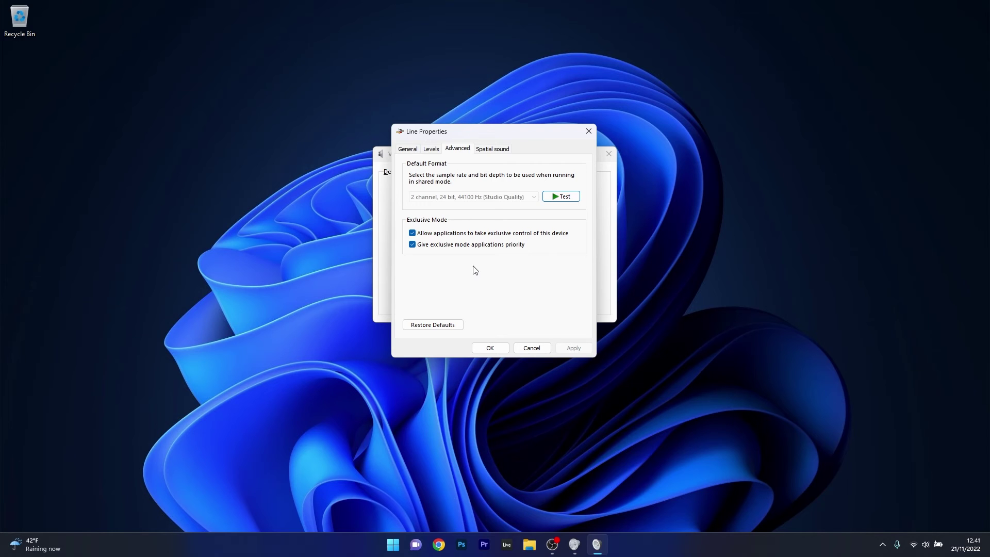
pyautogui.click(490, 348)
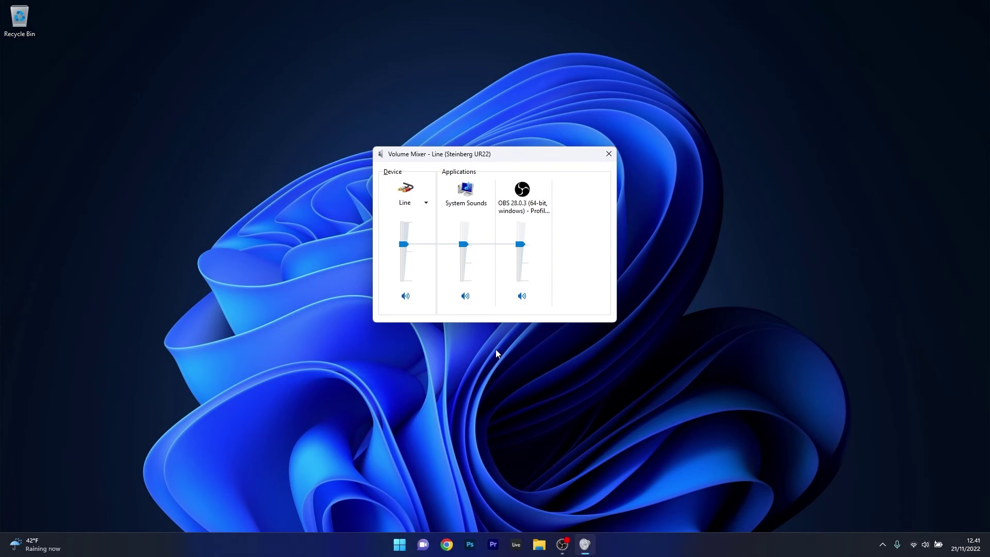
pyautogui.click(609, 154)
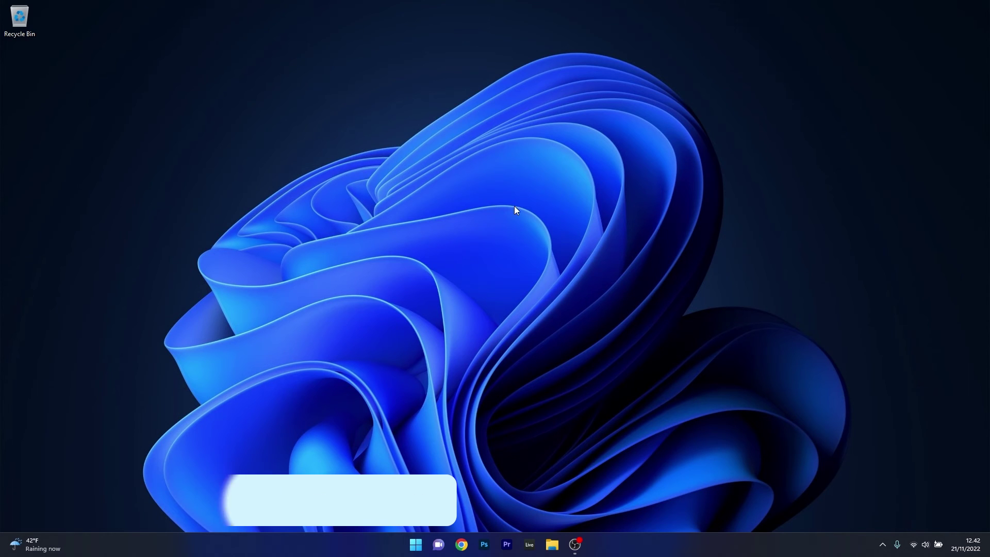
pyautogui.click(420, 542)
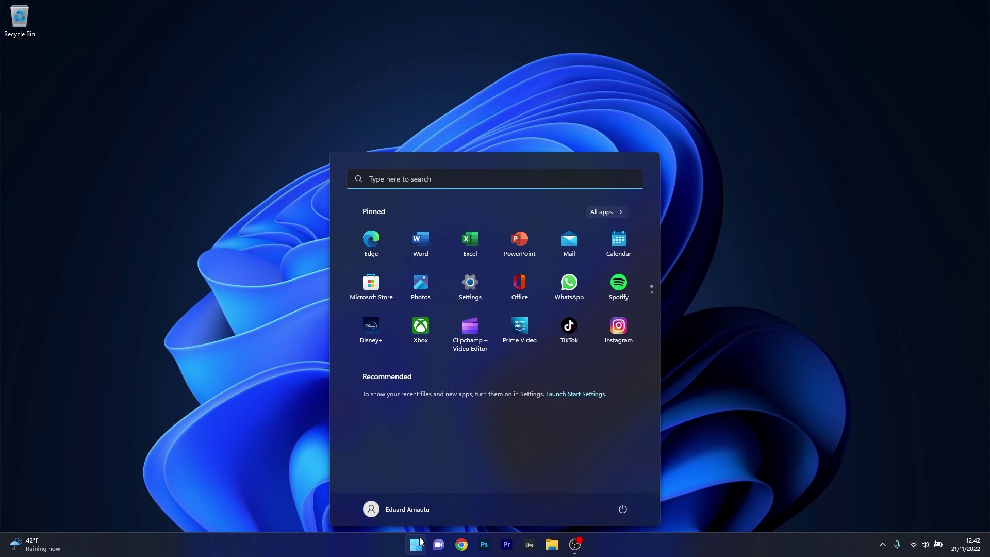
pyautogui.write('cmd')
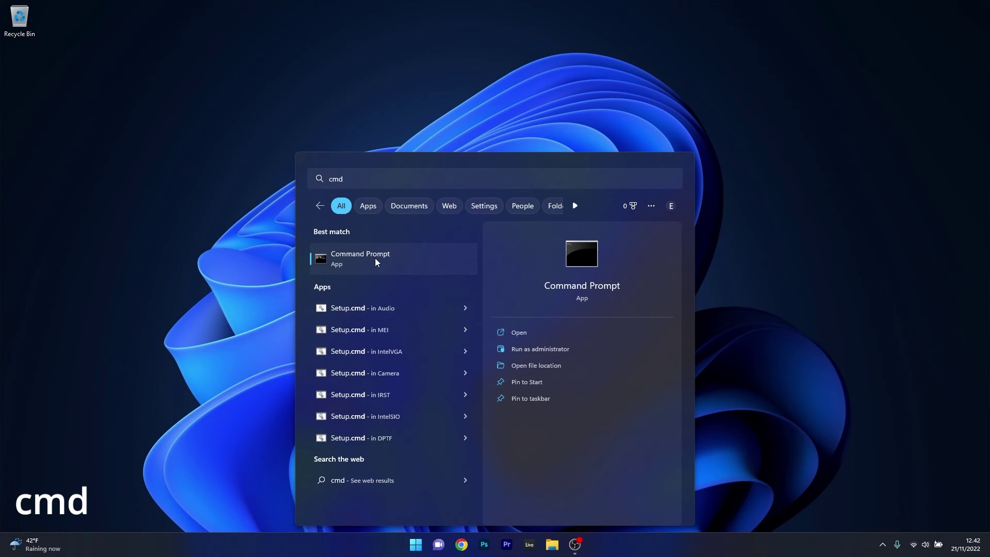
pyautogui.rightClick(375, 258)
pyautogui.click(423, 277)
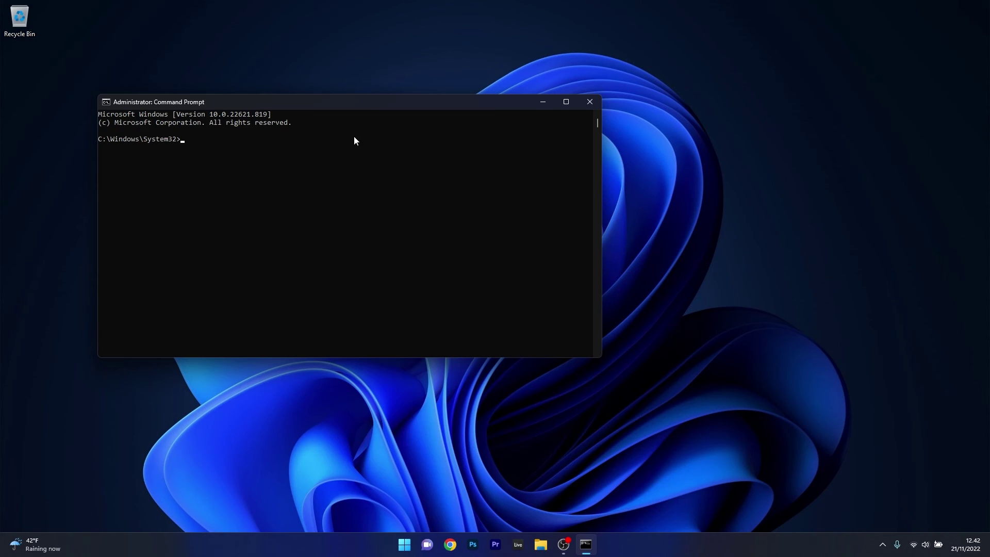
pyautogui.moveTo(353, 106); pyautogui.dragTo(491, 132)
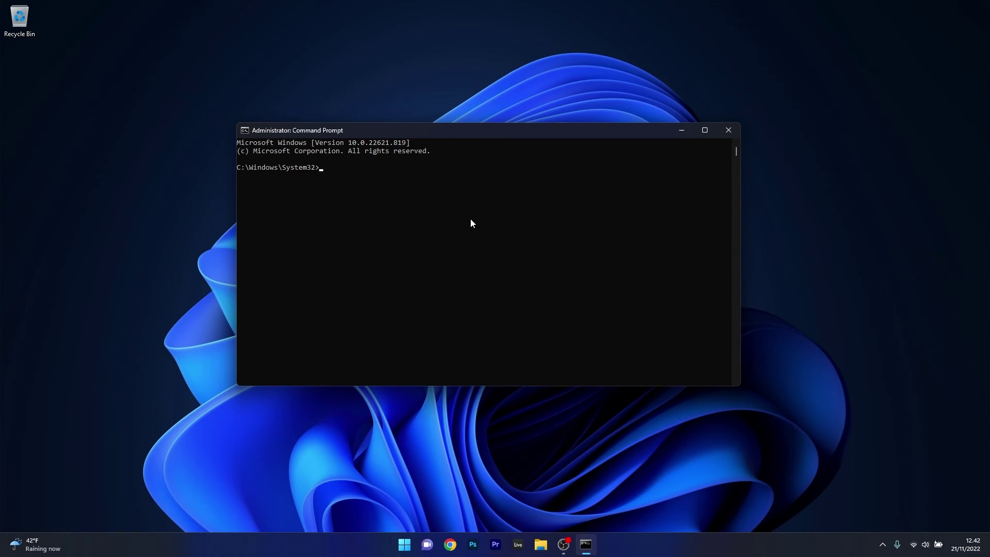
pyautogui.write('sfc /scannow')
pyautogui.click(733, 130)
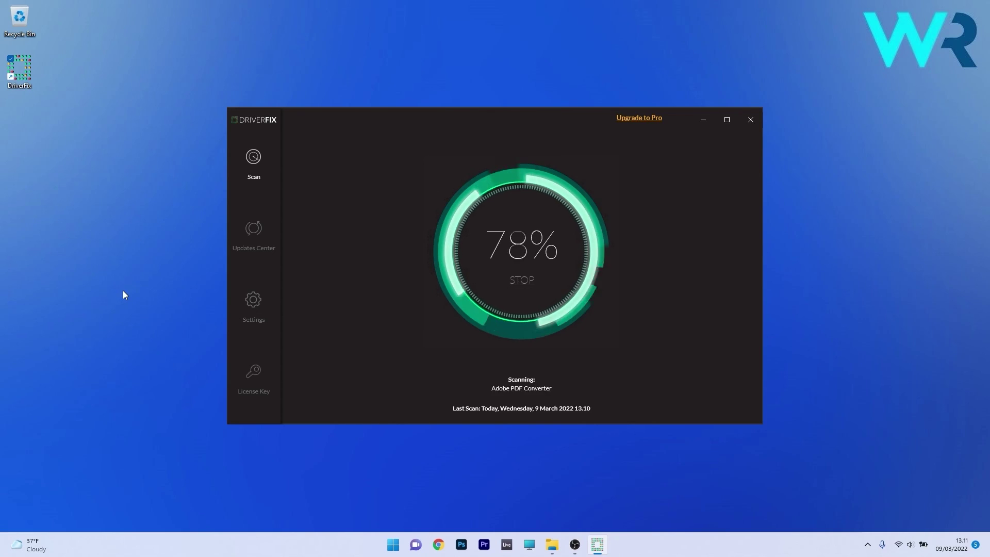
# Select the outdated Bluetooth driver in DriverFix and continue with Automatically Update
pyautogui.click(309, 241)
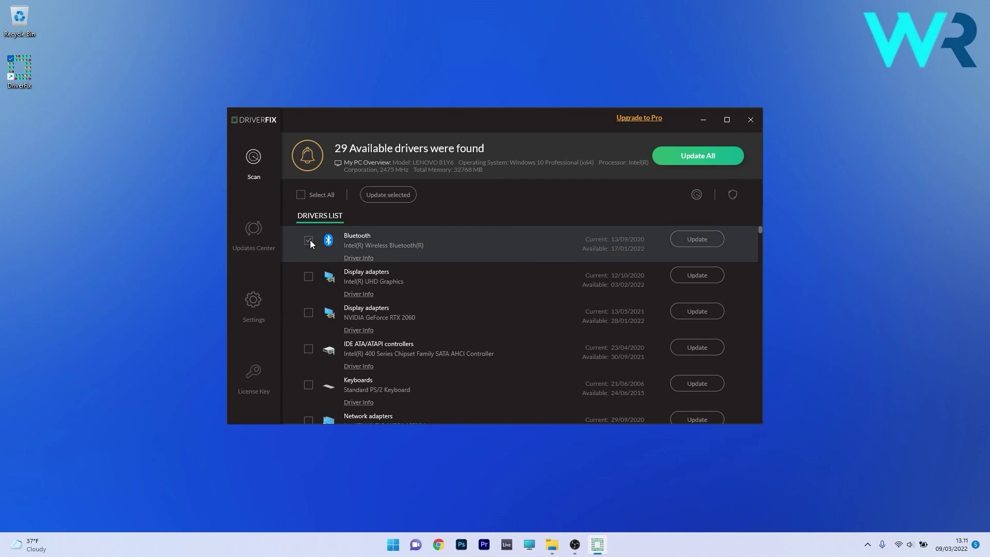
pyautogui.click(697, 238)
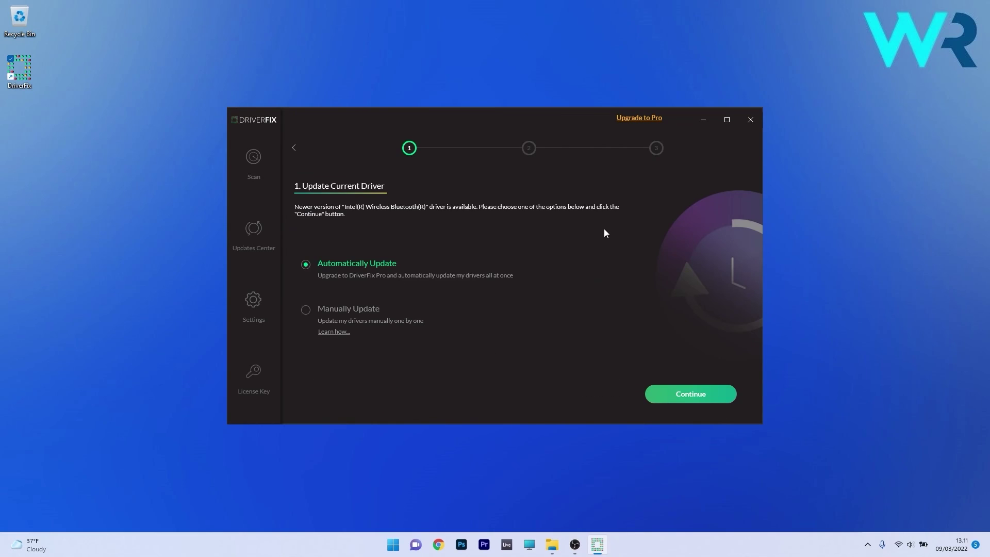
pyautogui.click(679, 401)
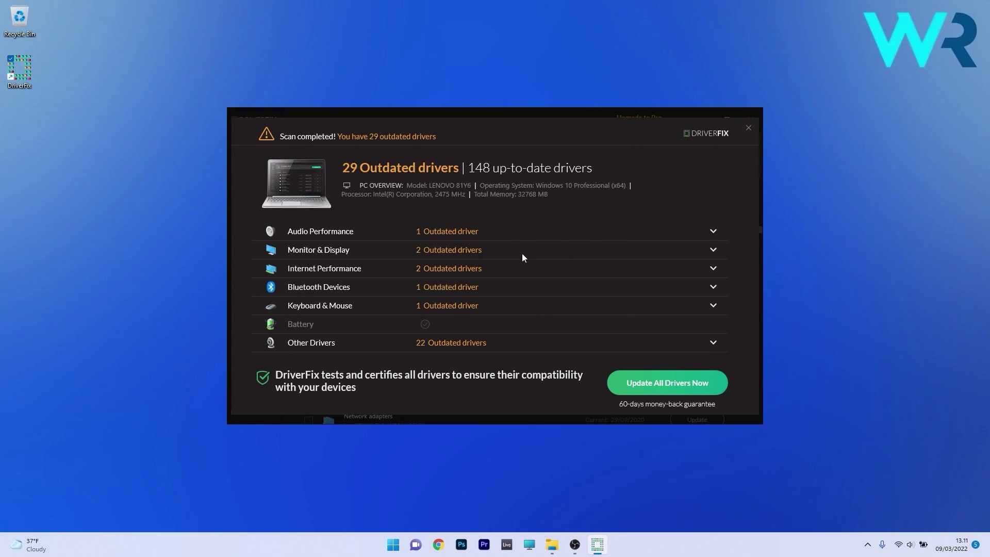